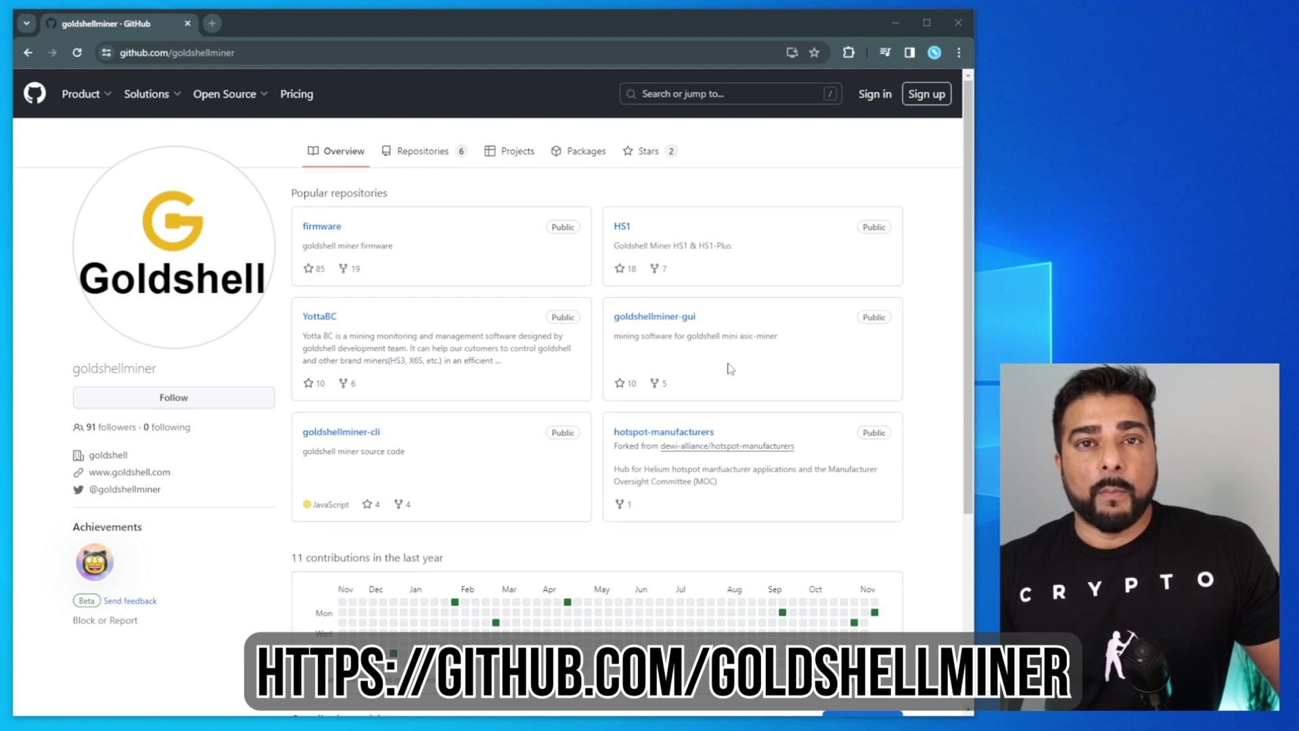
# Step: Download firmware-Goldshell-MiniDOGEPro-2.2.8.cpb from the firmware repository README's Dogecoin & Litecoin table
pyautogui.click(334, 233)
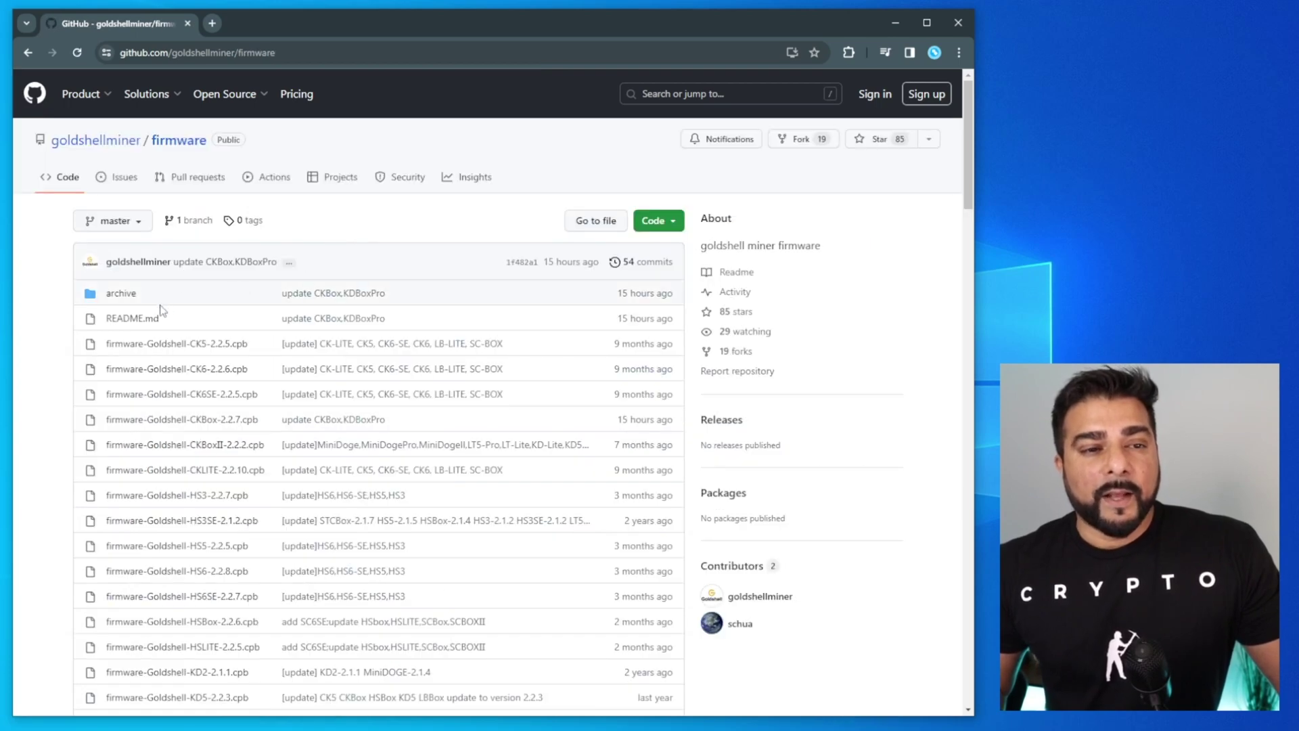
pyautogui.click(131, 327)
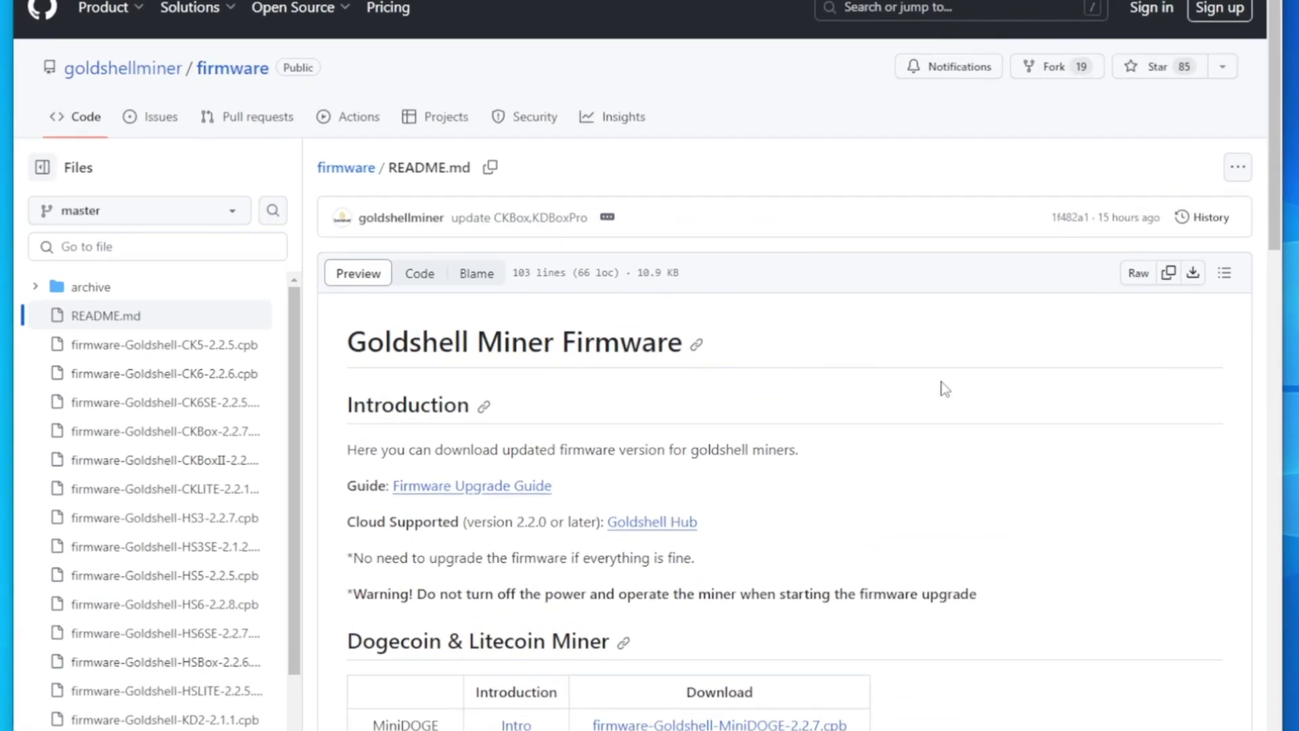
pyautogui.scroll(-5, 1089, 406)
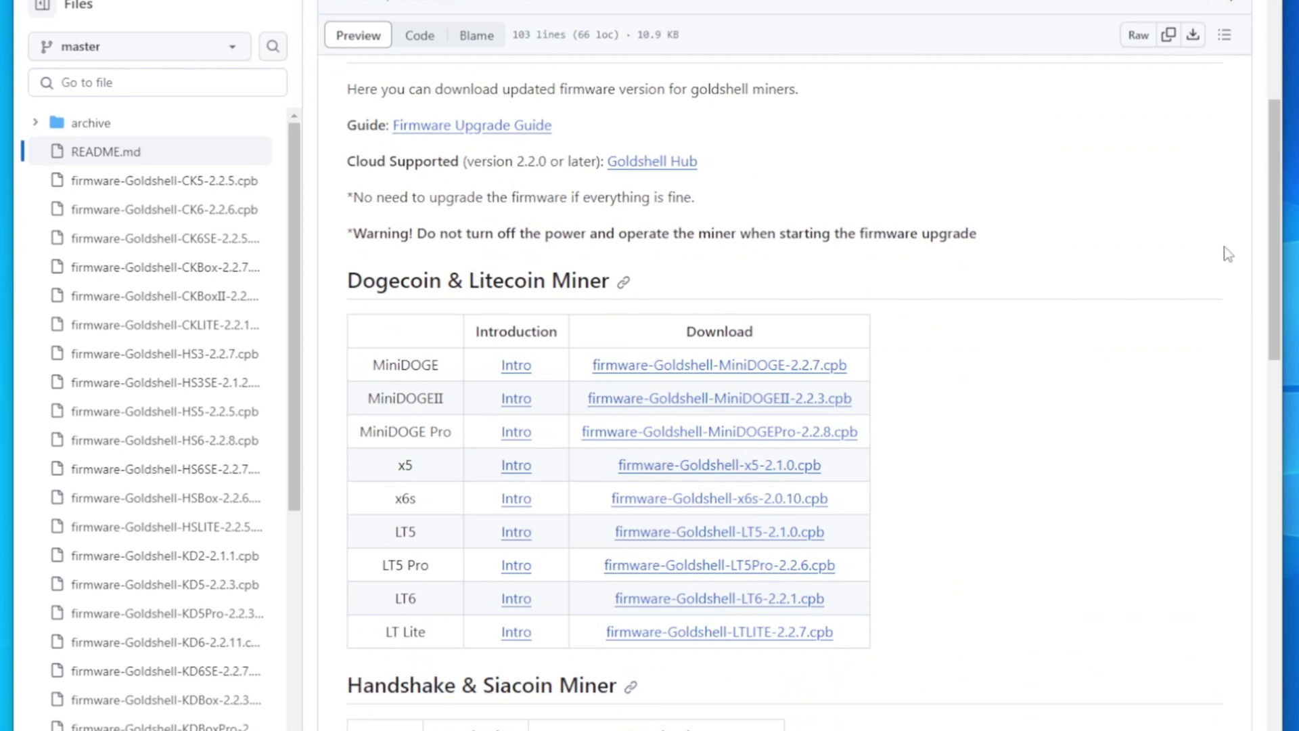
pyautogui.moveTo(1273, 253); pyautogui.dragTo(1143, 345)
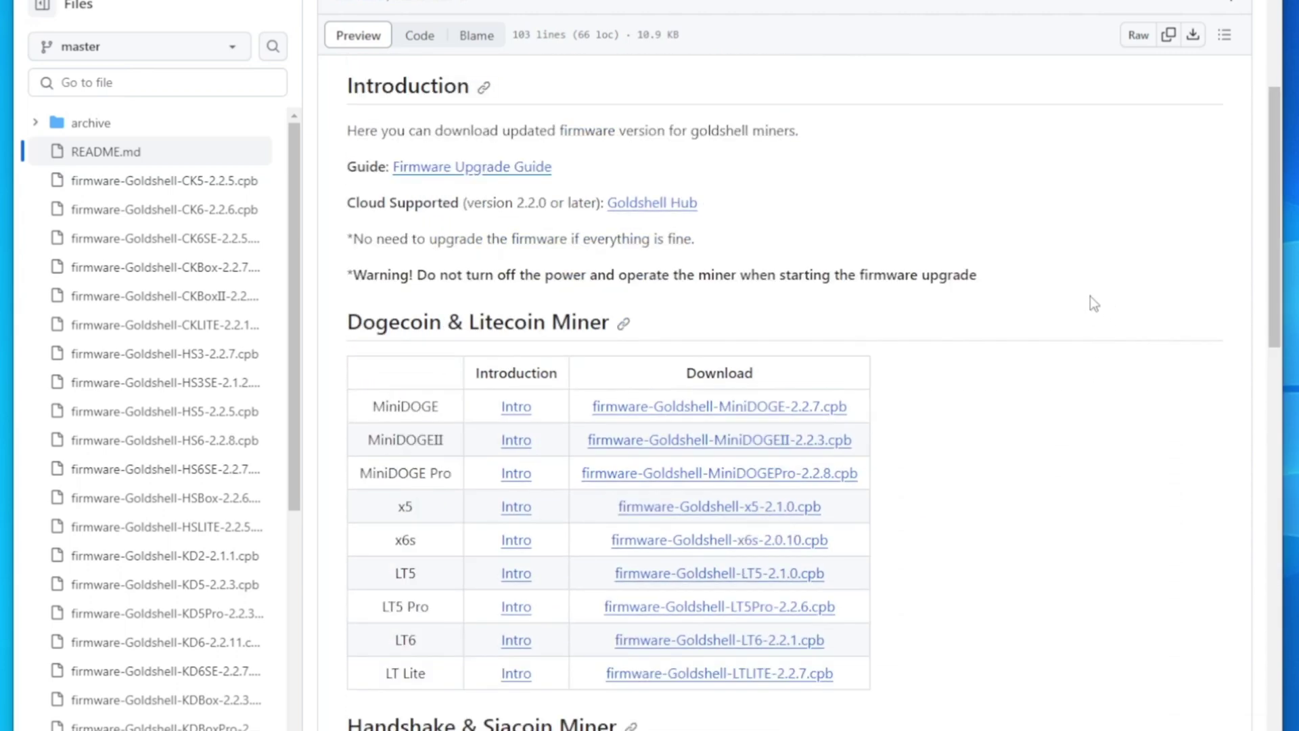
pyautogui.moveTo(359, 474); pyautogui.dragTo(453, 476)
pyautogui.click(825, 477)
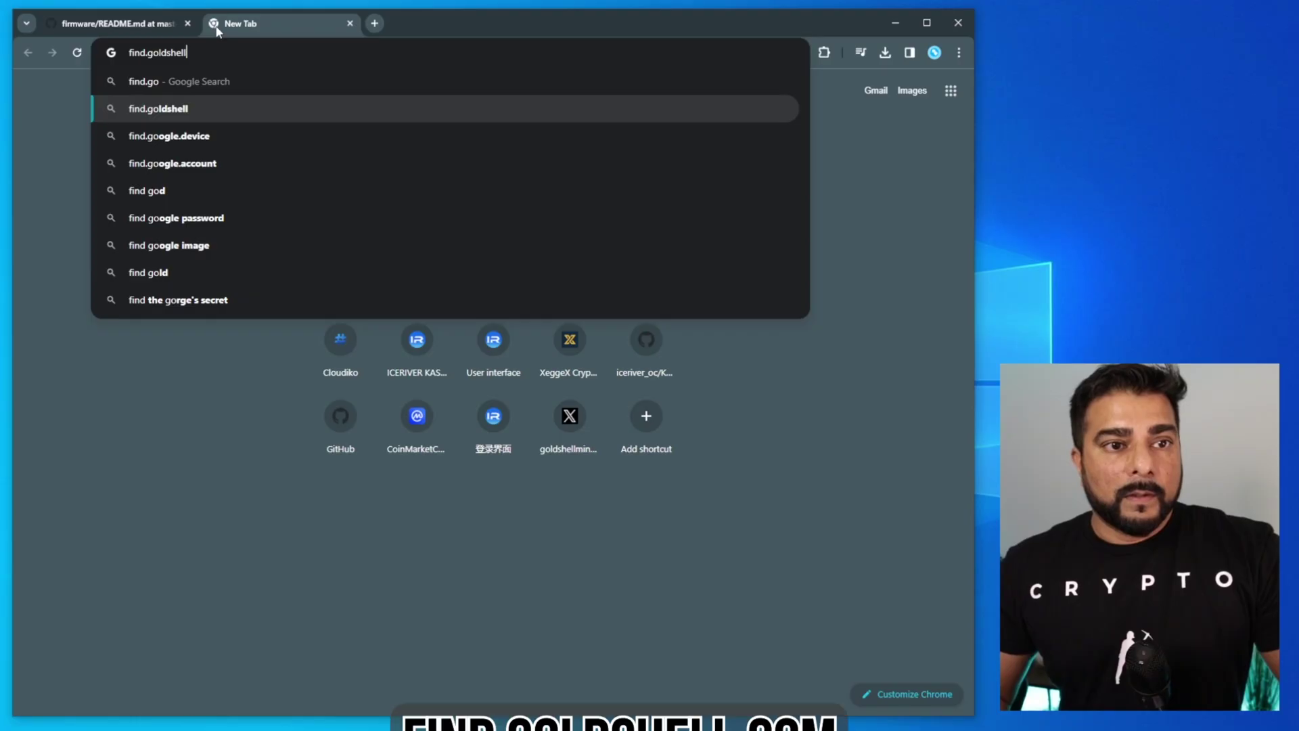
# Step: Load find.goldshell.com to list the Goldshell miners on the local network
pyautogui.write('ldshell.com')
pyautogui.press('Return')
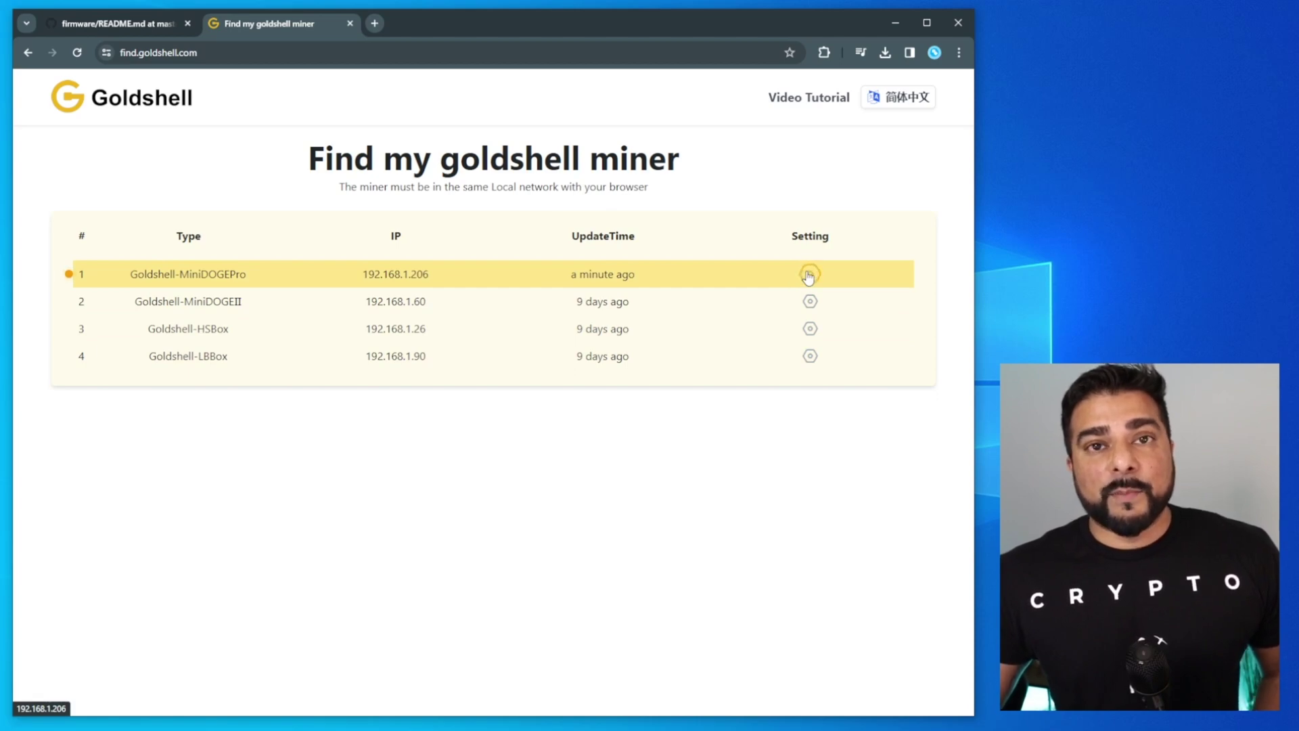
# Step: Open the MiniDOGEPro at 192.168.1.206, switch its interface to English, and unlock it with the admin password
pyautogui.click(809, 275)
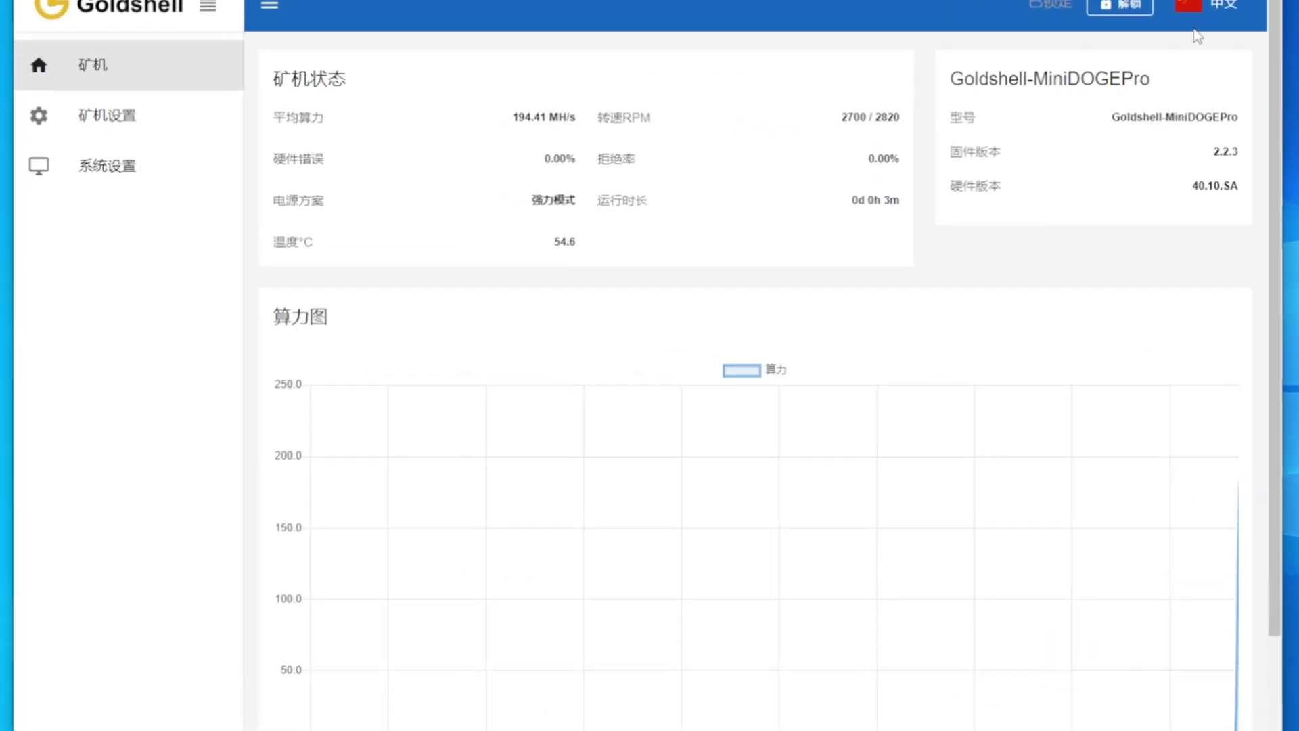
pyautogui.click(1223, 15)
pyautogui.click(1210, 97)
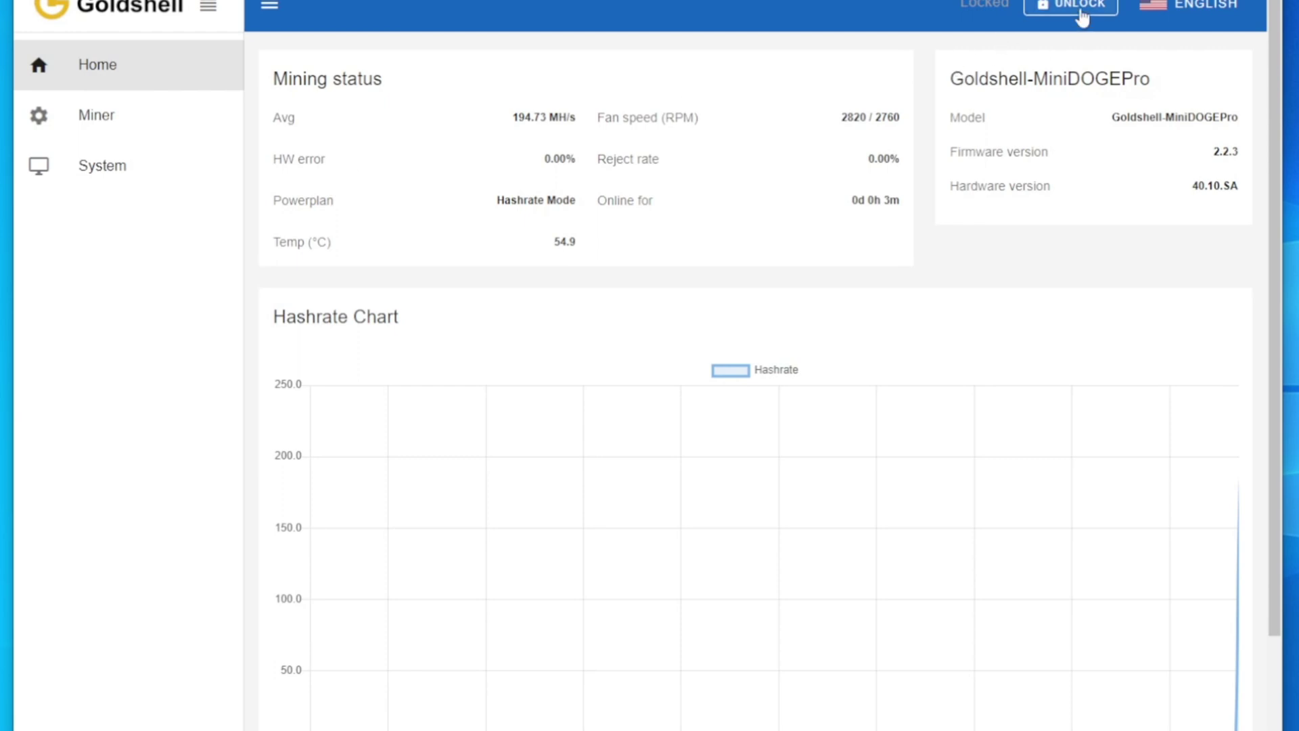
pyautogui.click(1081, 8)
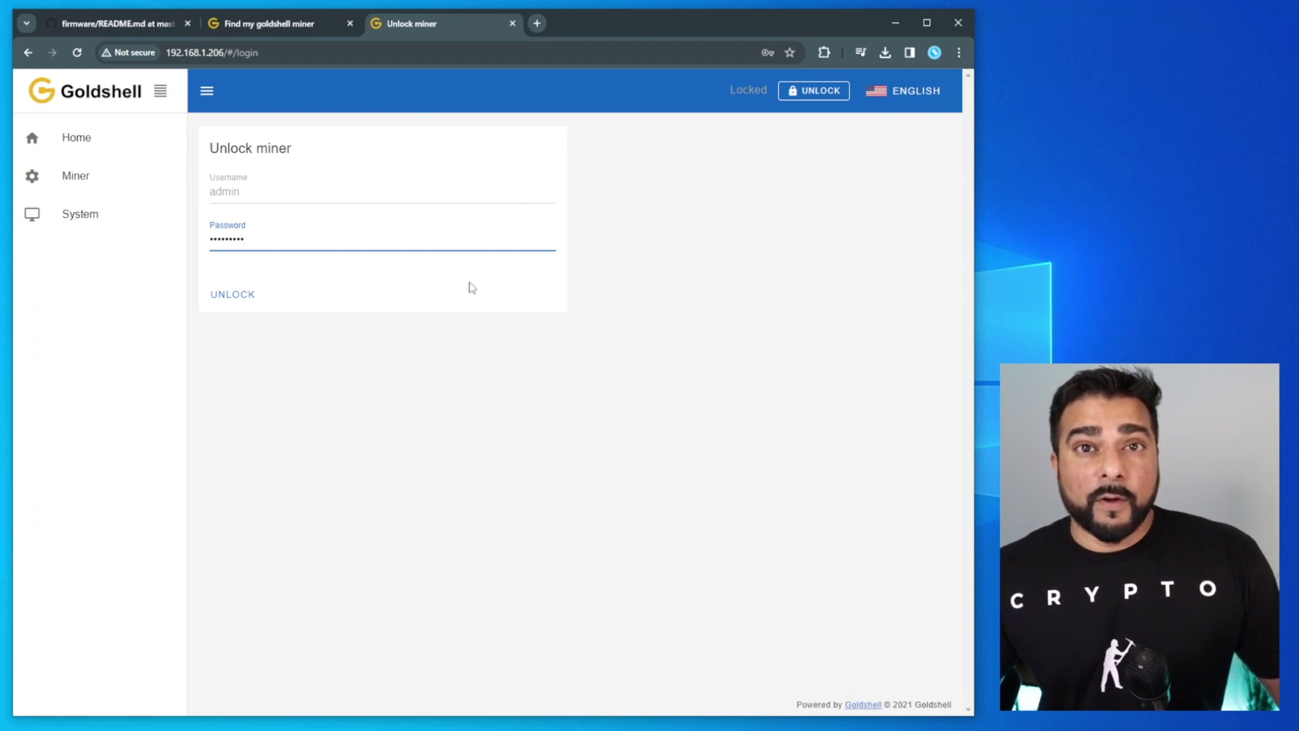
pyautogui.click(243, 297)
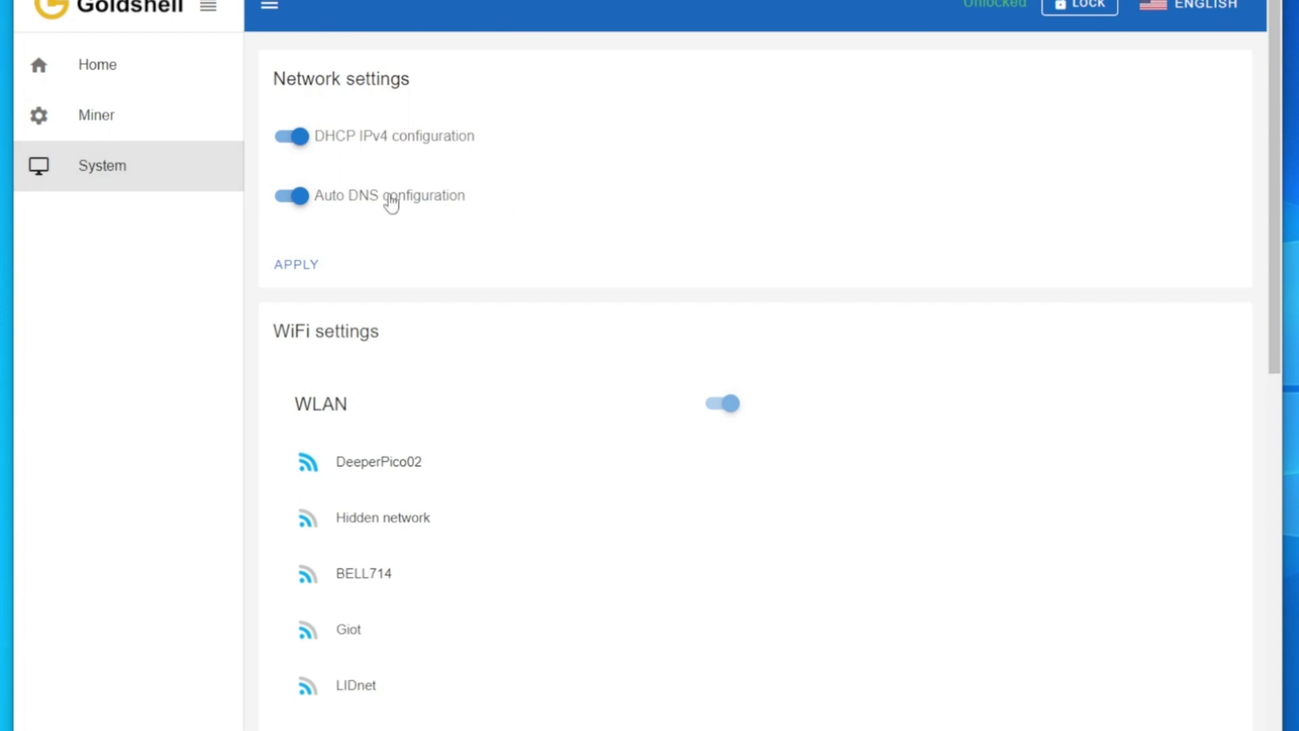
# Step: In the Update section, attach firmware-Goldshell-MiniDOGEPro-2.2.8.cpb and start the upload
pyautogui.scroll(-10, 391, 203)
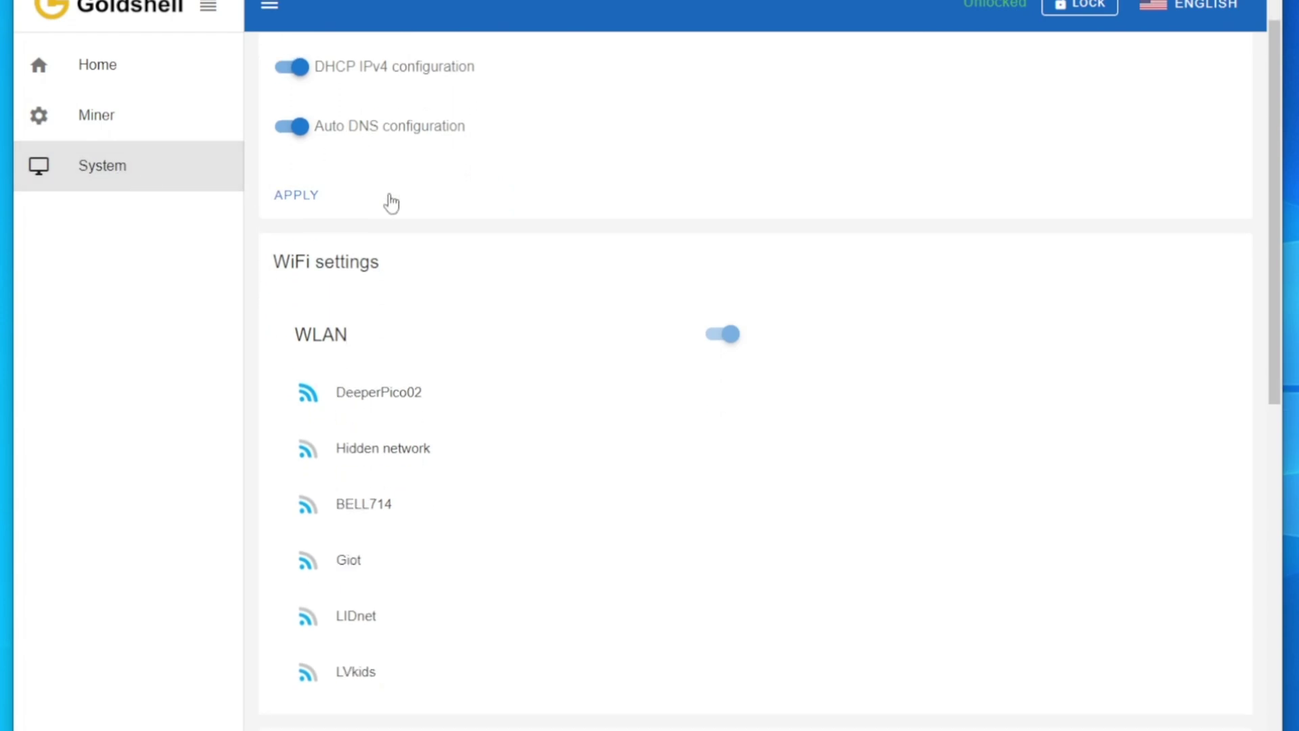
pyautogui.scroll(-3, 391, 203)
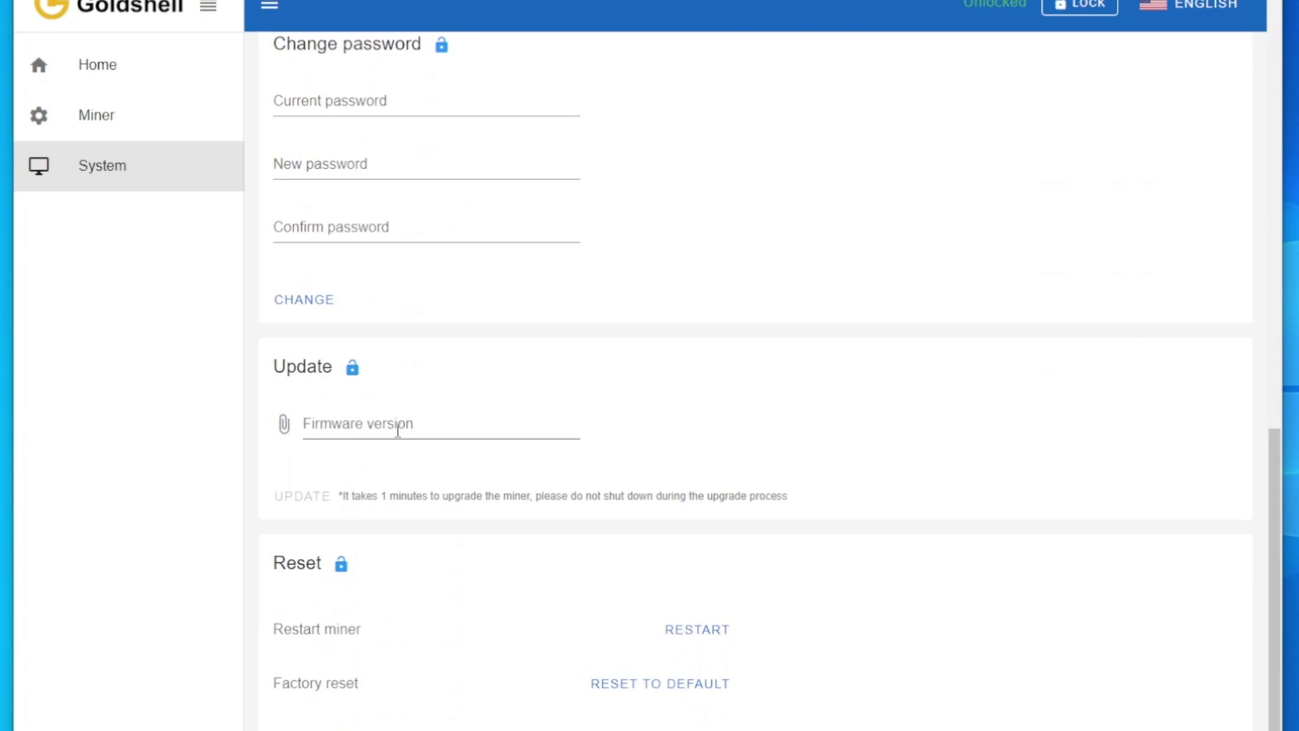
pyautogui.click(284, 433)
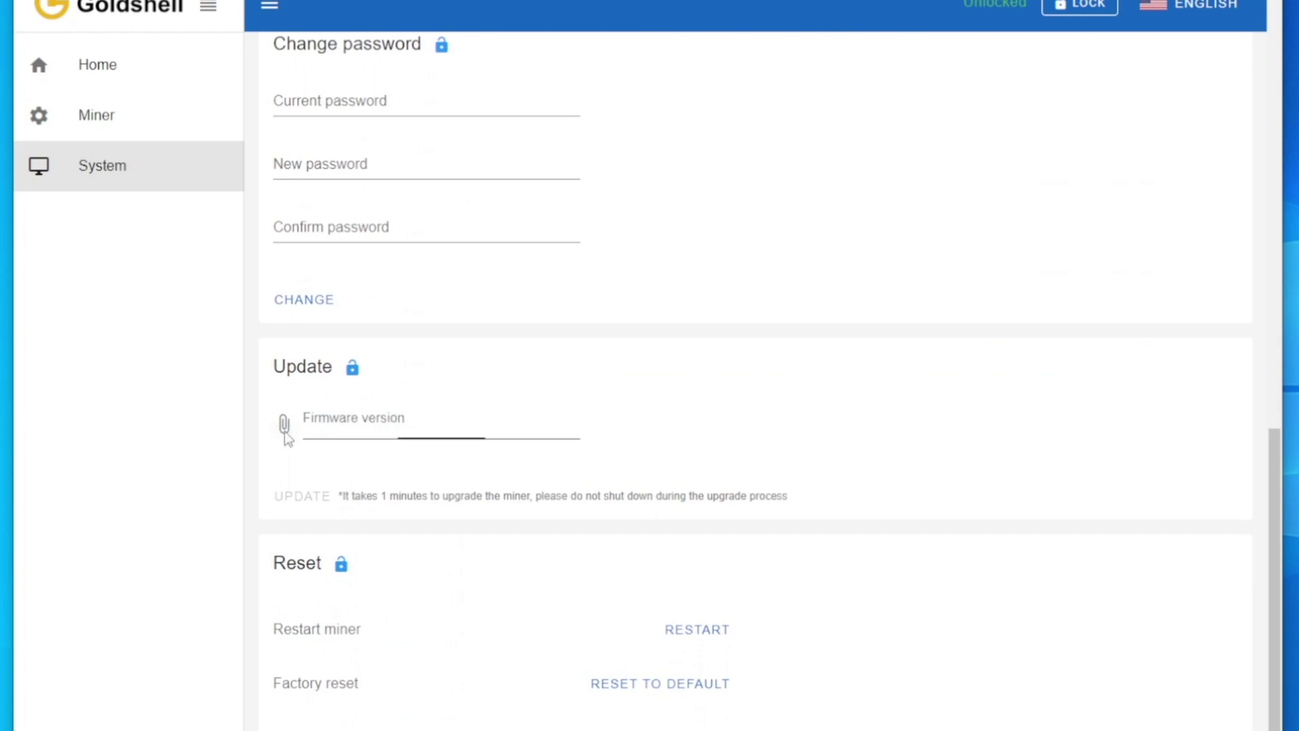
pyautogui.click(238, 46)
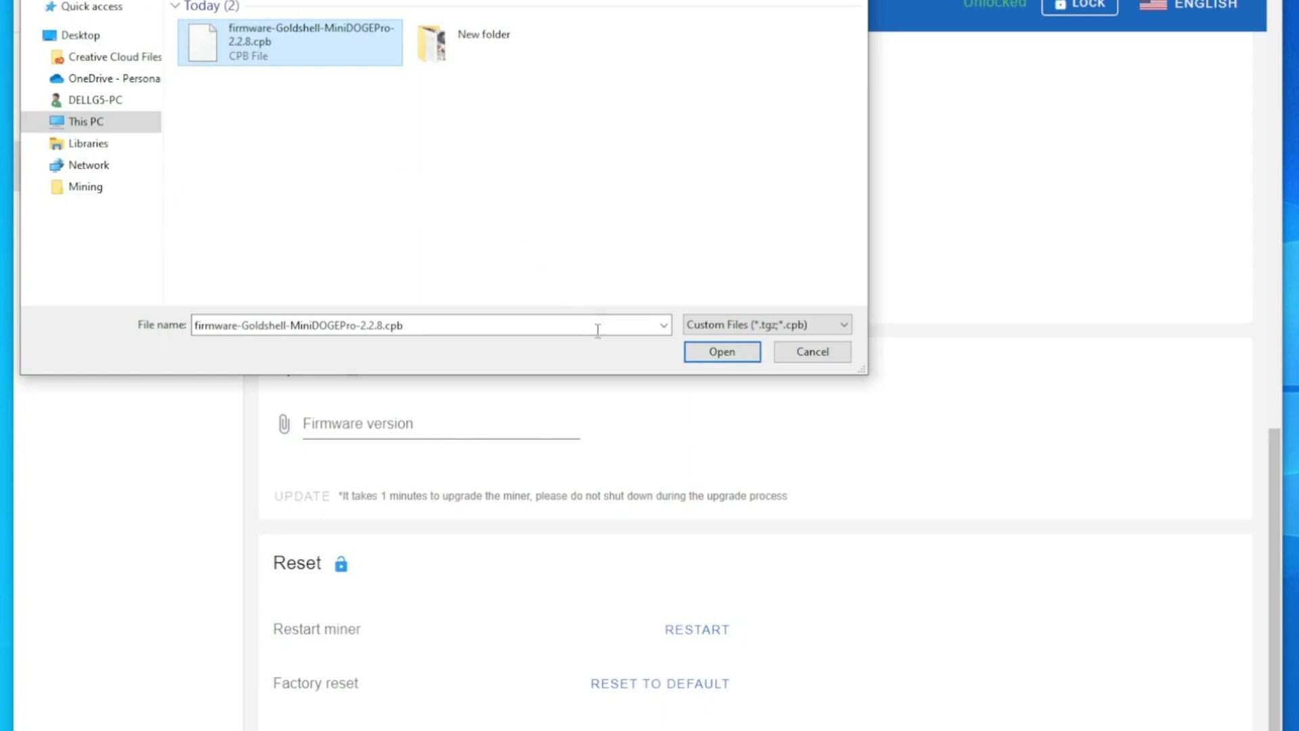
pyautogui.click(704, 360)
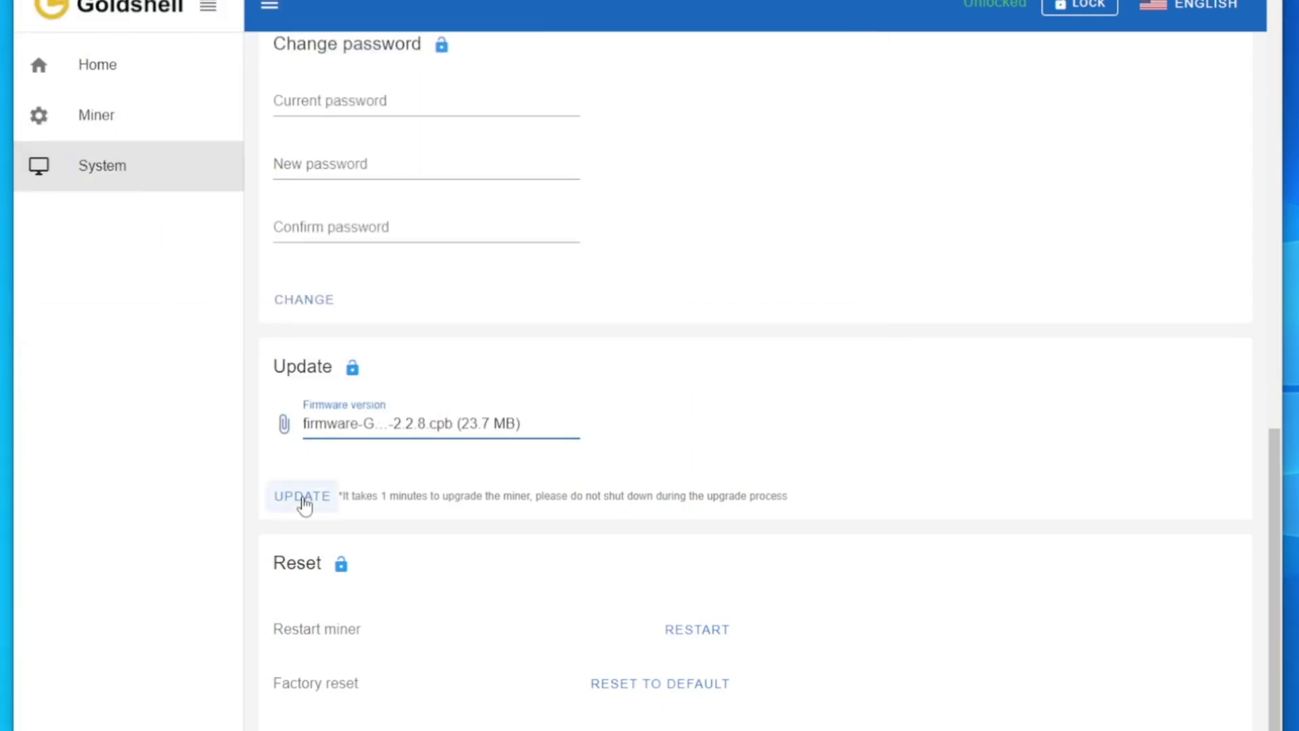
pyautogui.click(303, 497)
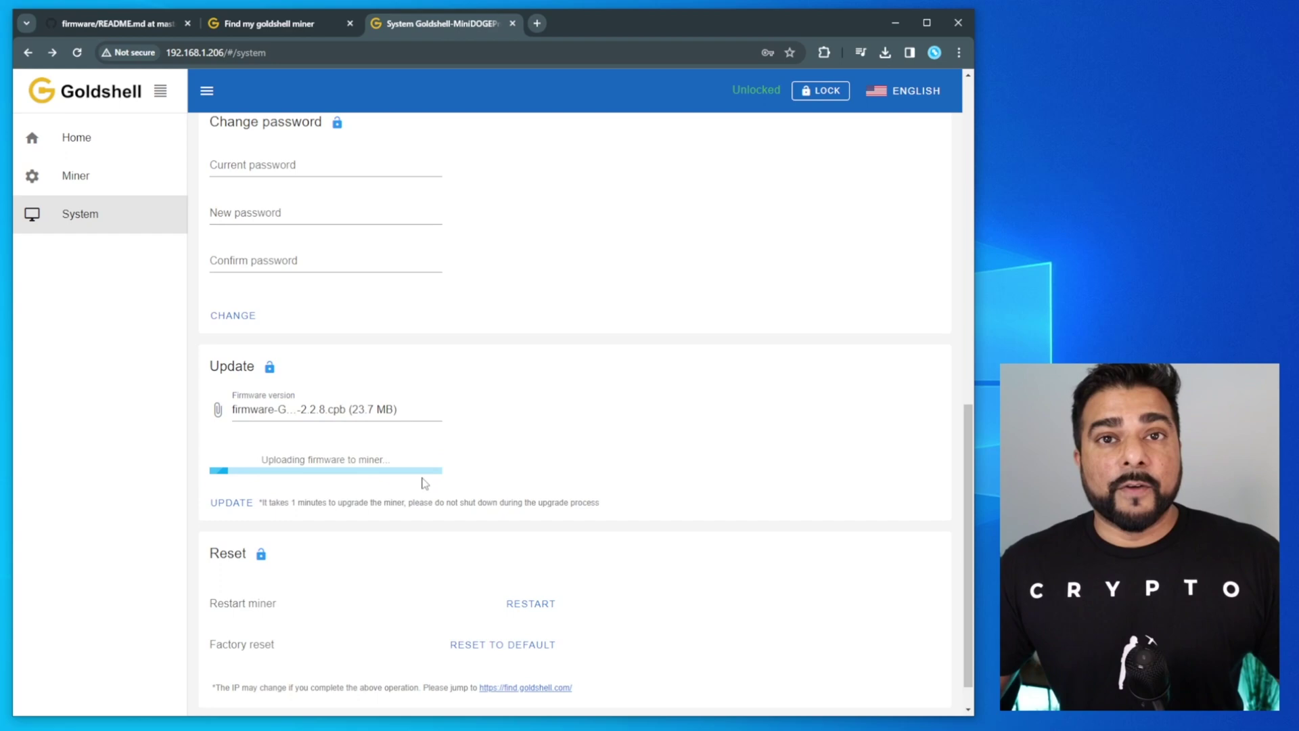
# Step: After 192.168.1.206 times out, find the MiniDOGEPro at its new IP 192.168.1.207 in the finder list
pyautogui.click(270, 23)
pyautogui.click(409, 24)
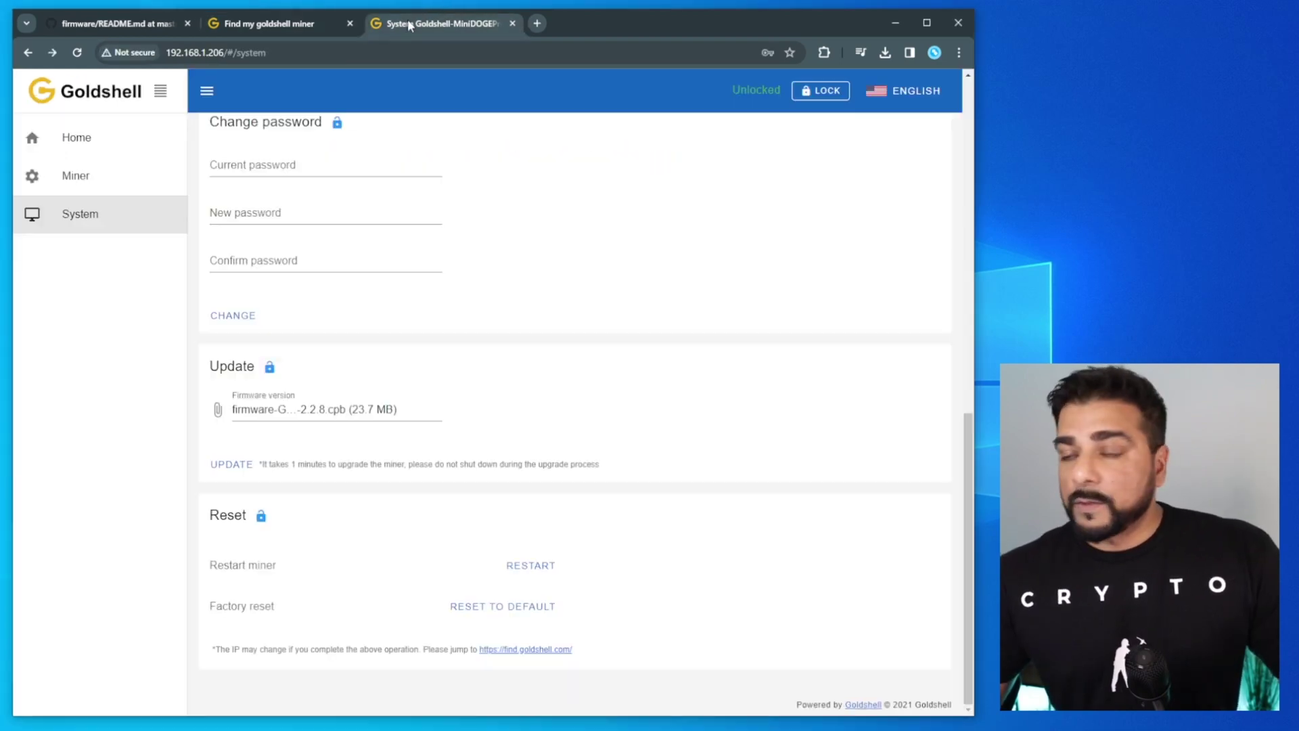
pyautogui.click(65, 134)
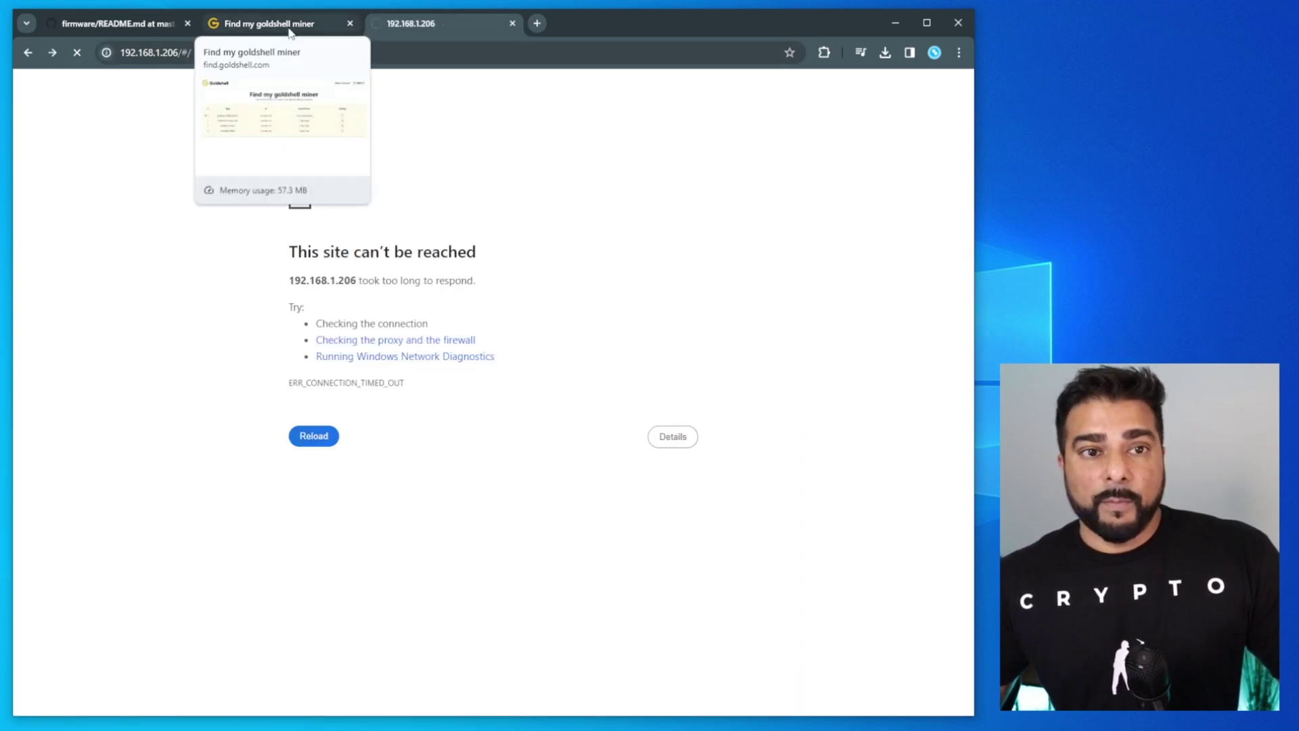
pyautogui.click(289, 27)
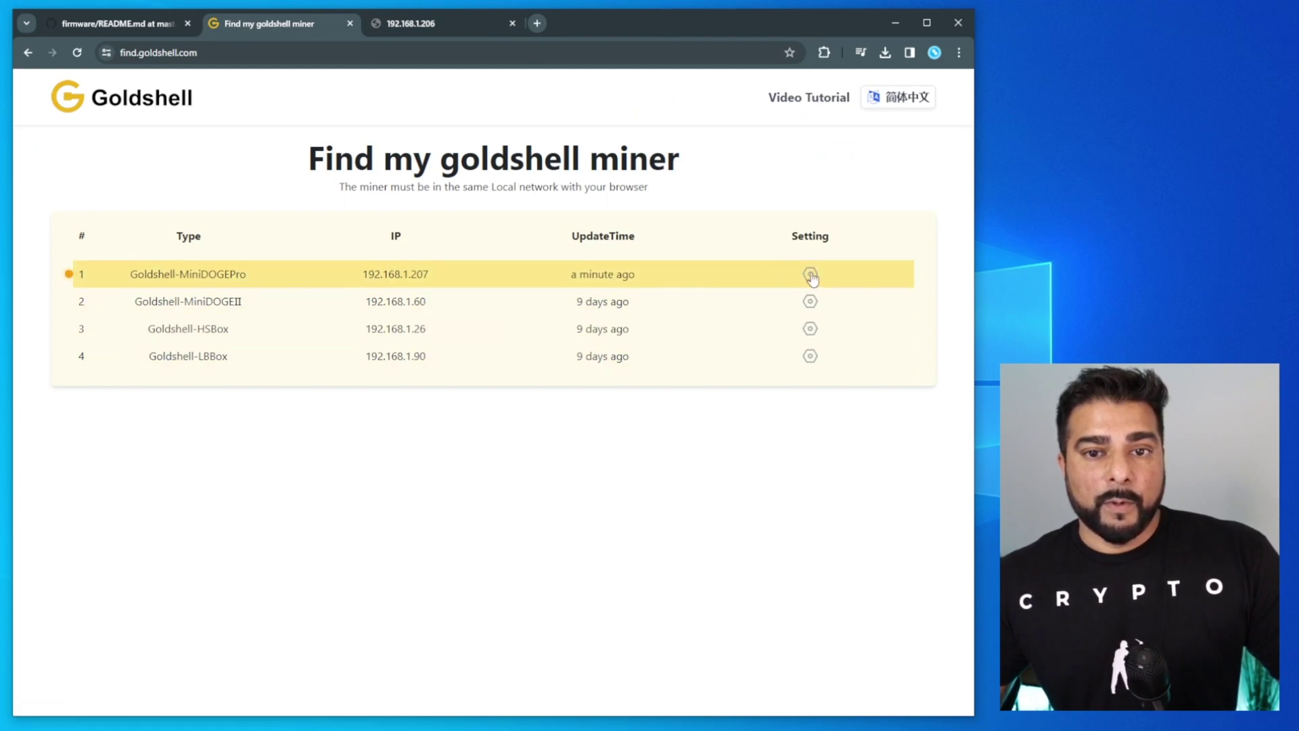
# Step: Open the MiniDOGEPro dashboard at 192.168.1.207 and switch it to English
pyautogui.click(815, 278)
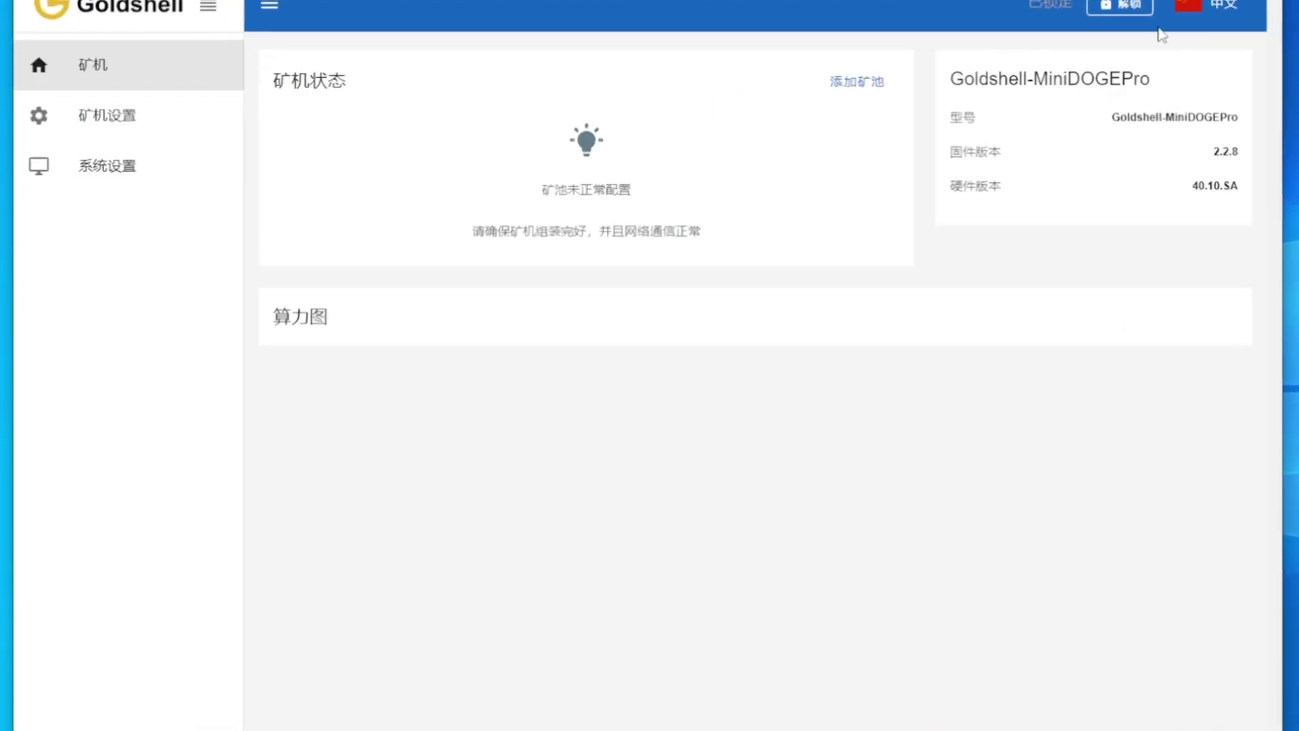
pyautogui.click(1195, 14)
pyautogui.click(1195, 91)
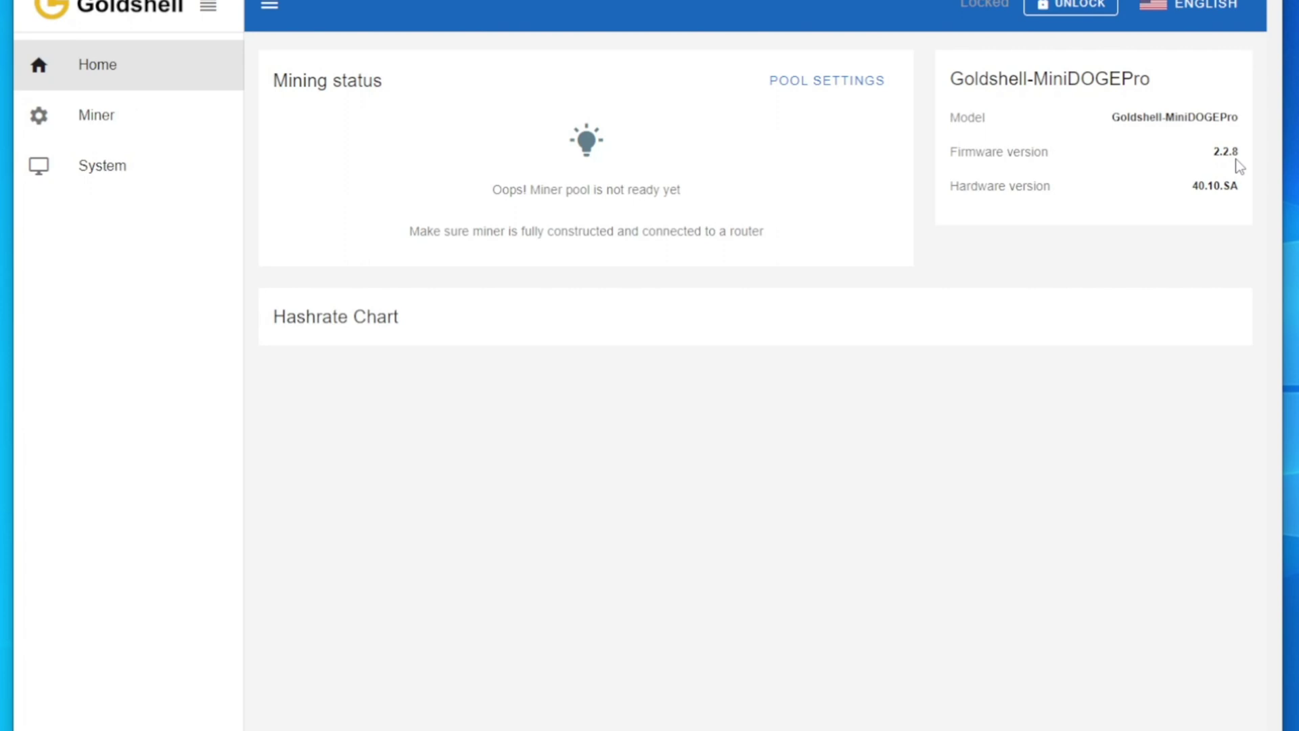
# Step: Confirm firmware 2.2.8 on the Home dashboard, then switch to the other tab for Goldshell Hub
pyautogui.click(226, 115)
pyautogui.click(149, 78)
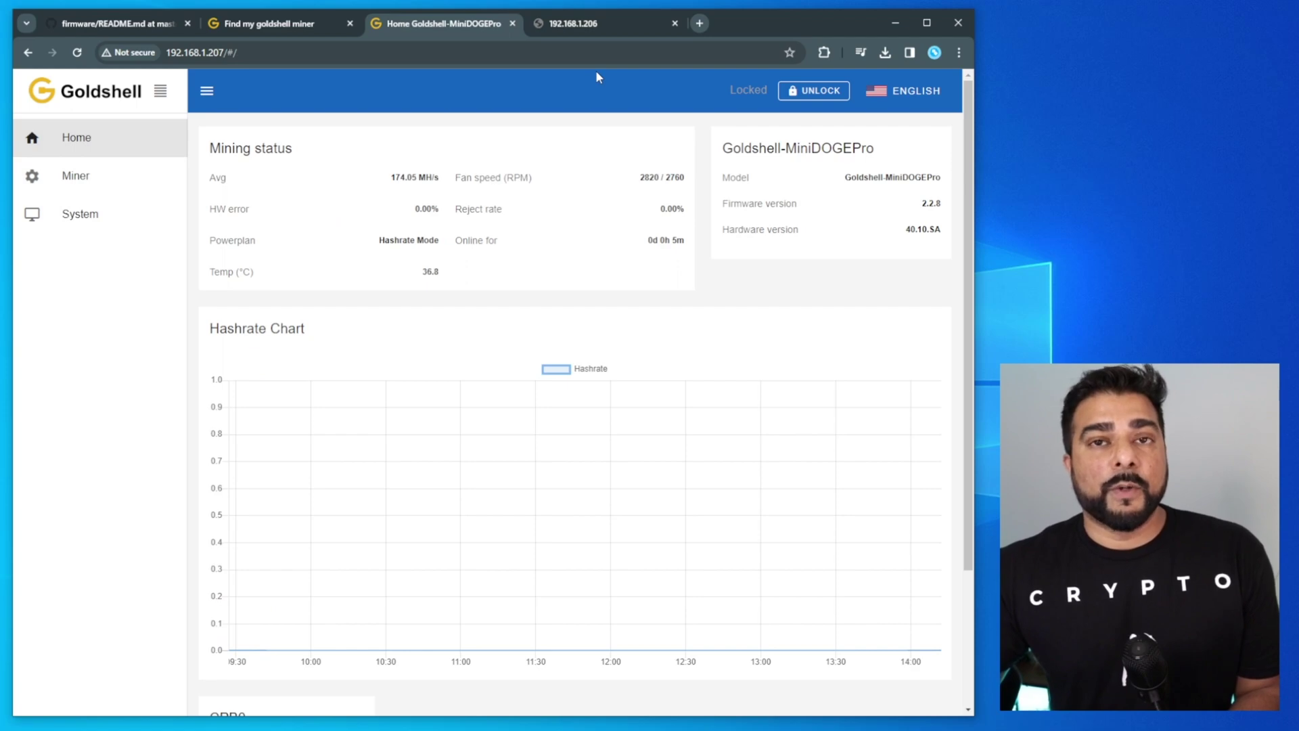
pyautogui.click(601, 27)
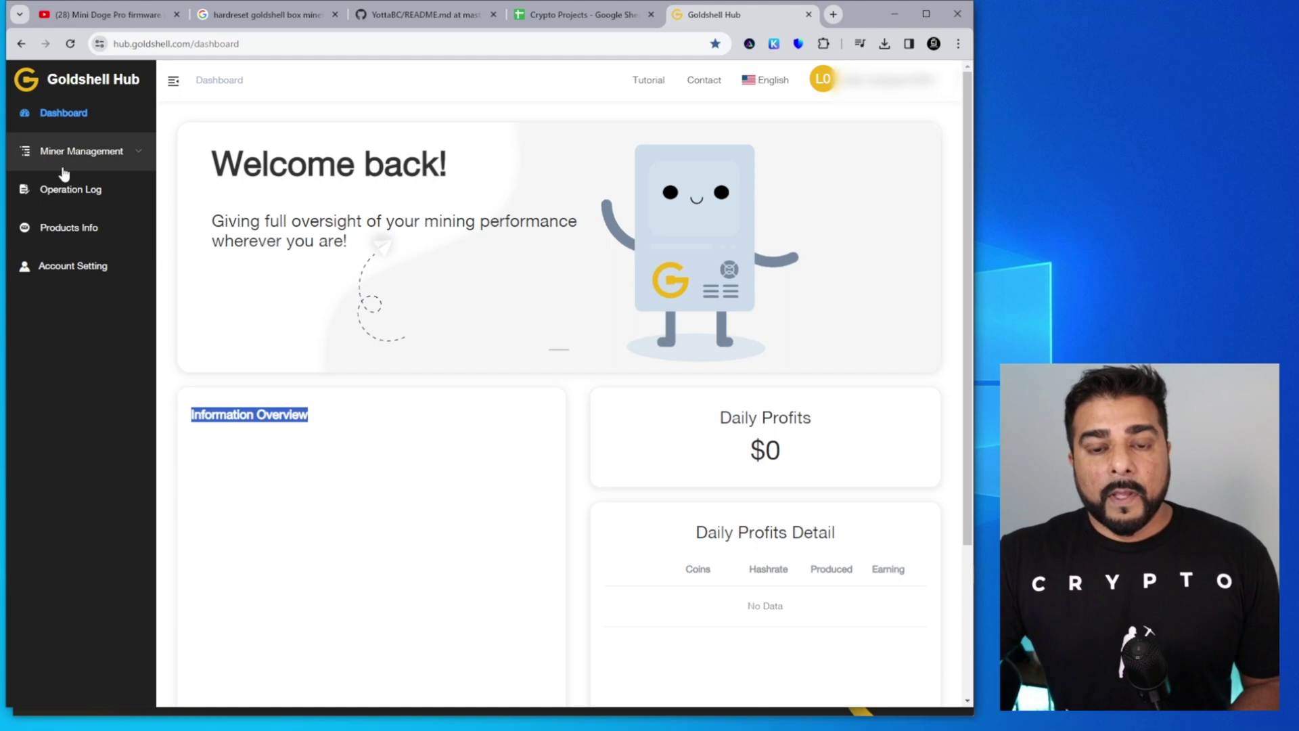
# Step: Open Goldshell Hub's Account Setting page holding the secret key
pyautogui.click(84, 268)
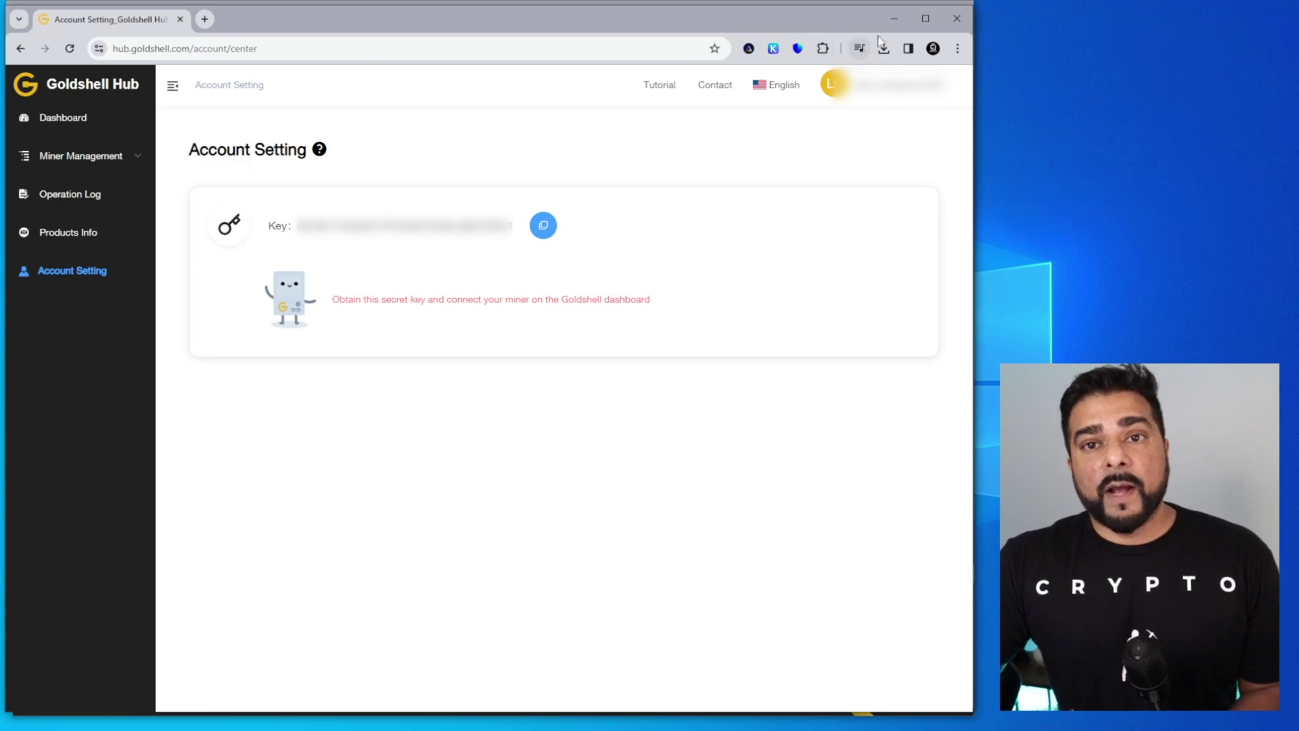
# Step: Enable Cloud Control in System settings, paste the Goldshell account key, and apply
pyautogui.click(893, 21)
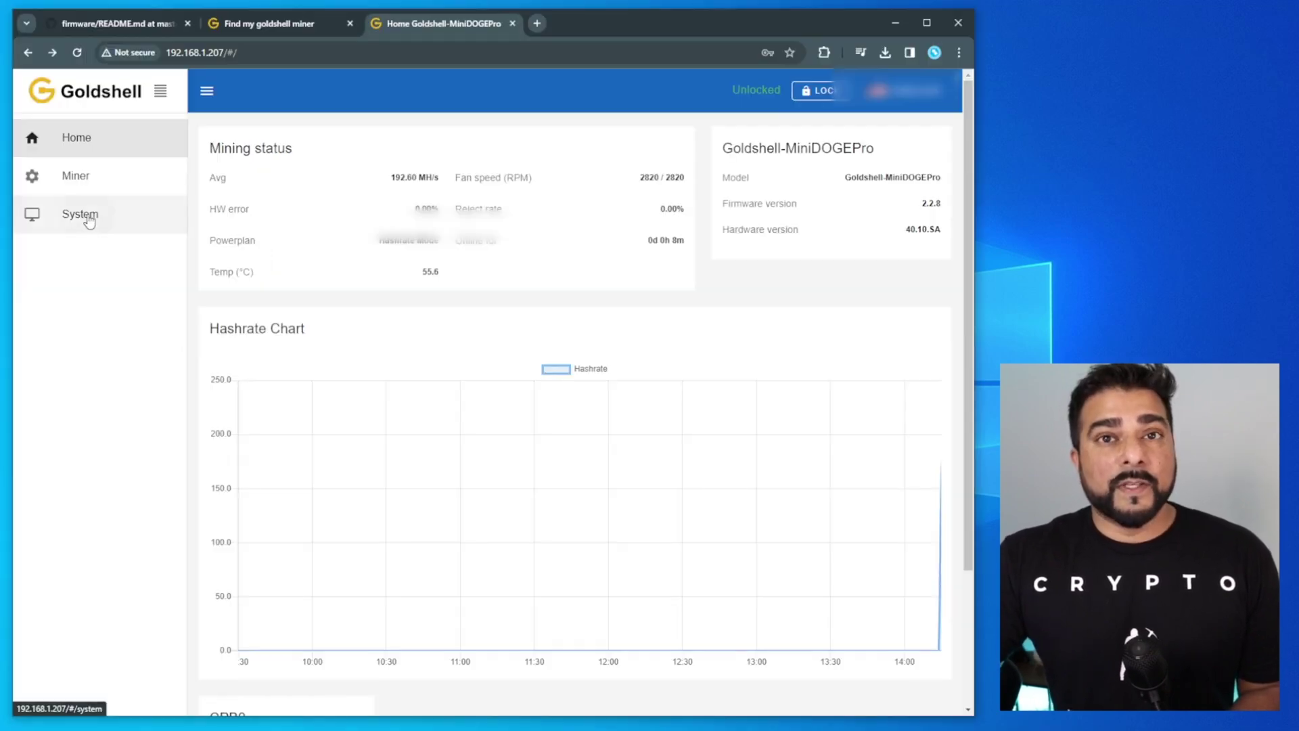
pyautogui.click(88, 220)
pyautogui.scroll(-6, 328, 257)
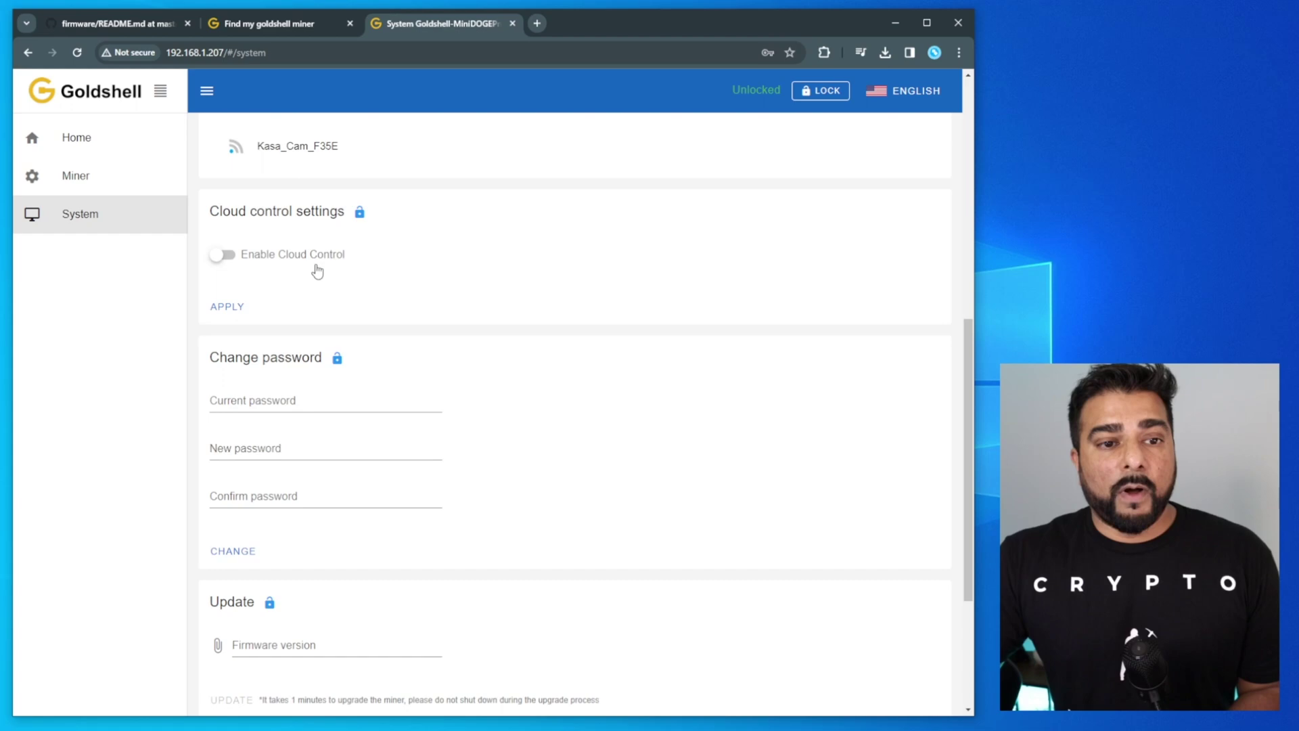
pyautogui.click(237, 263)
pyautogui.click(300, 311)
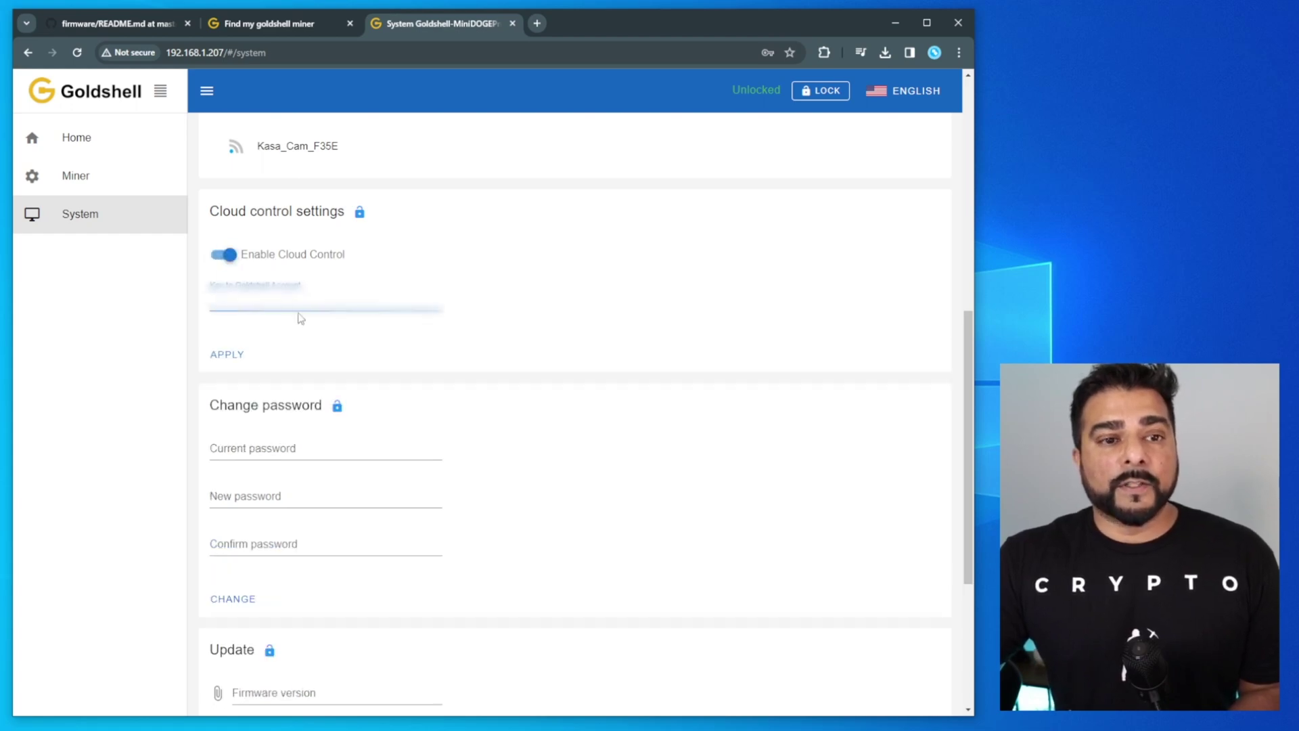
pyautogui.hotkey('ctrl', 'v')
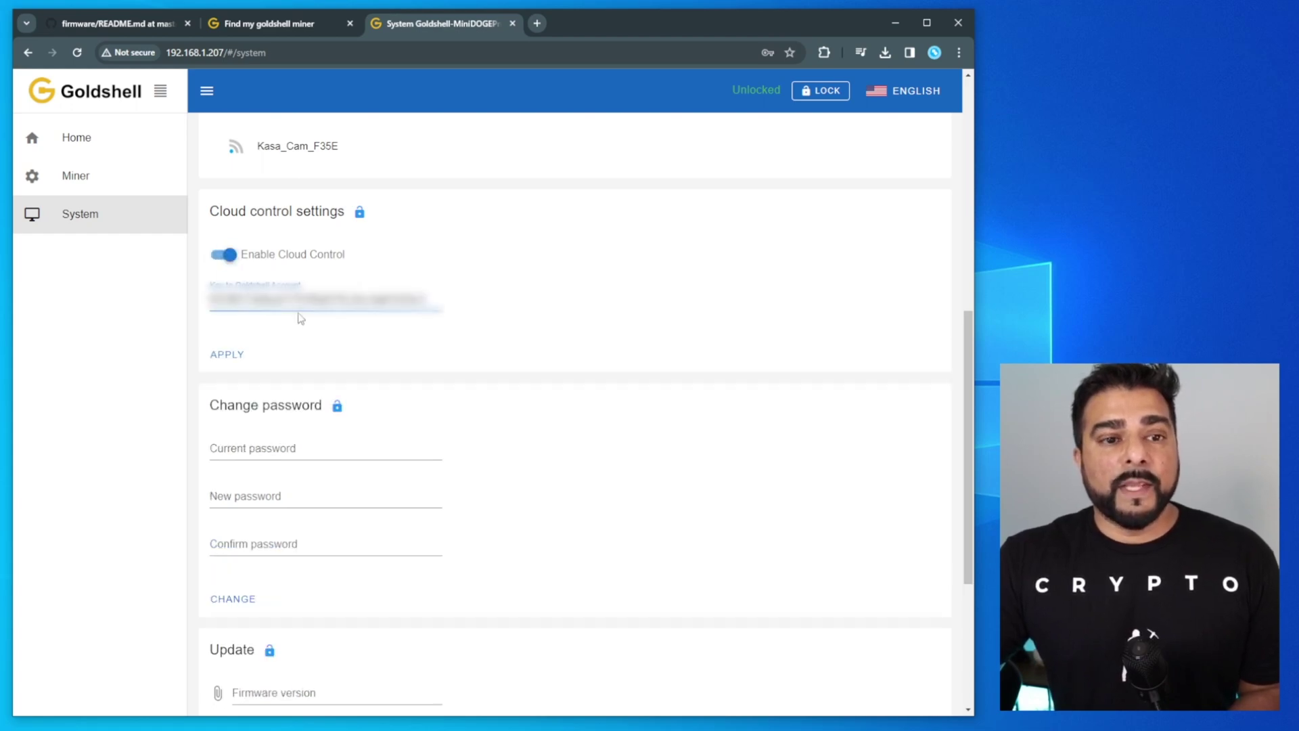
pyautogui.click(229, 354)
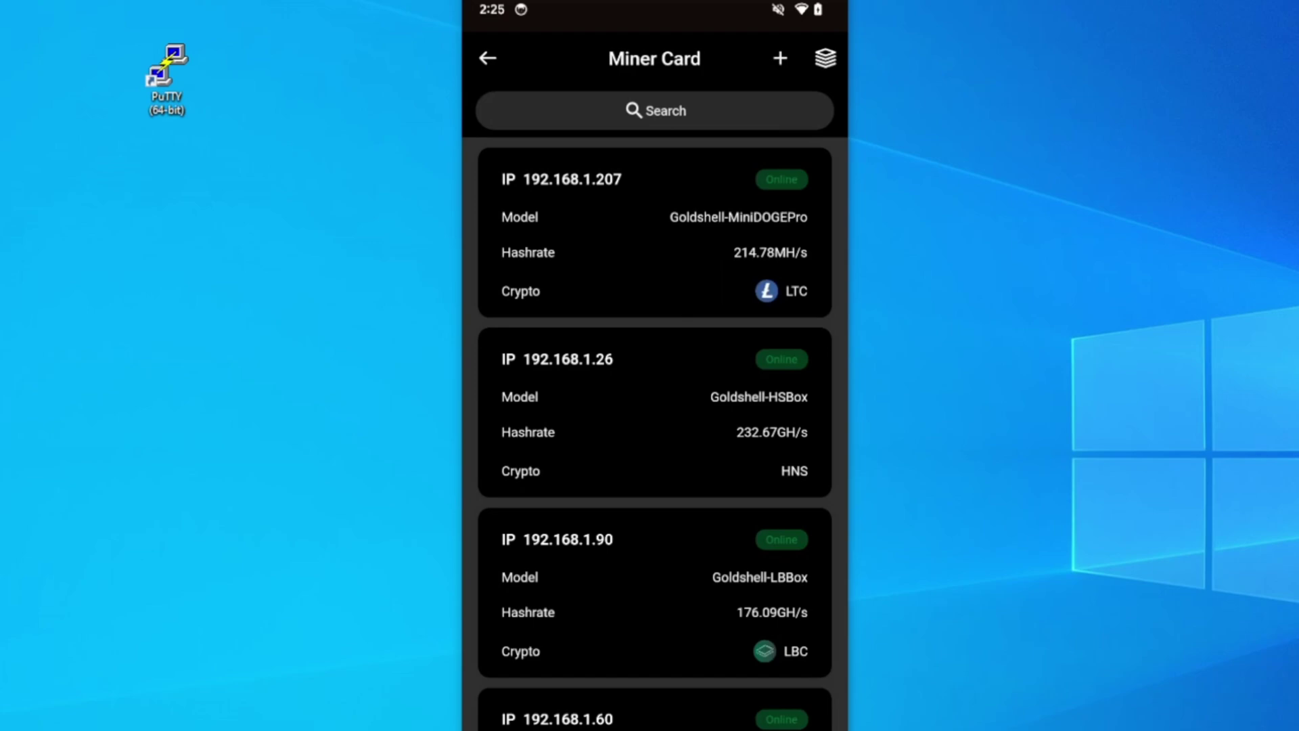
# Step: Open the 192.168.1.207 miner card's detail page in the Goldshell app
pyautogui.scroll(-5, 654, 433)
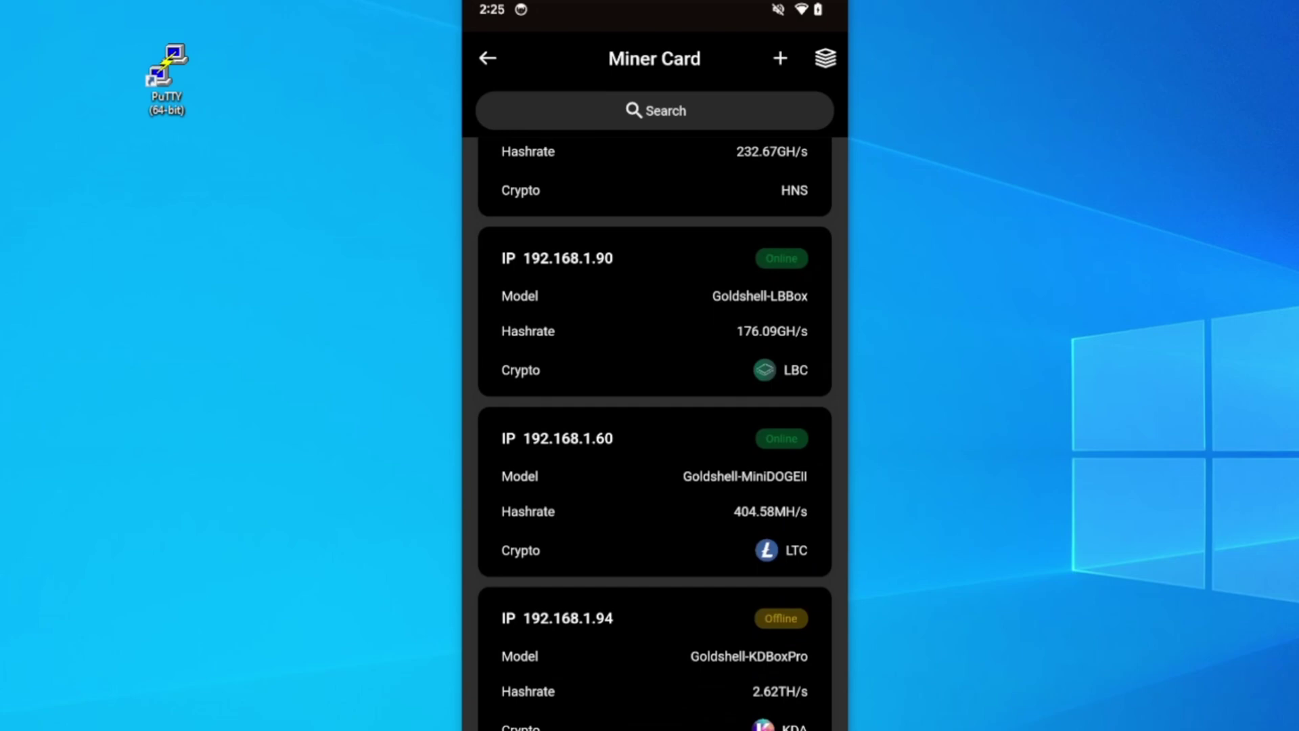
pyautogui.scroll(5, 654, 433)
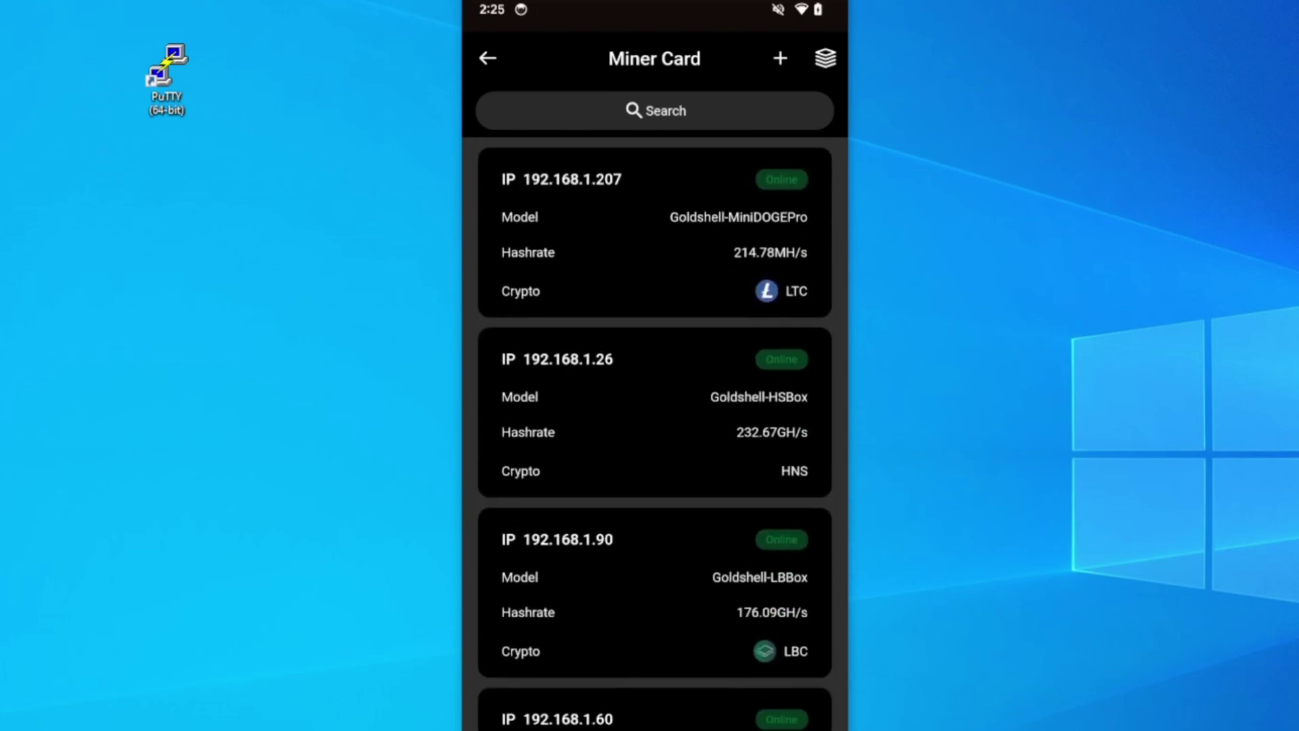
pyautogui.click(654, 230)
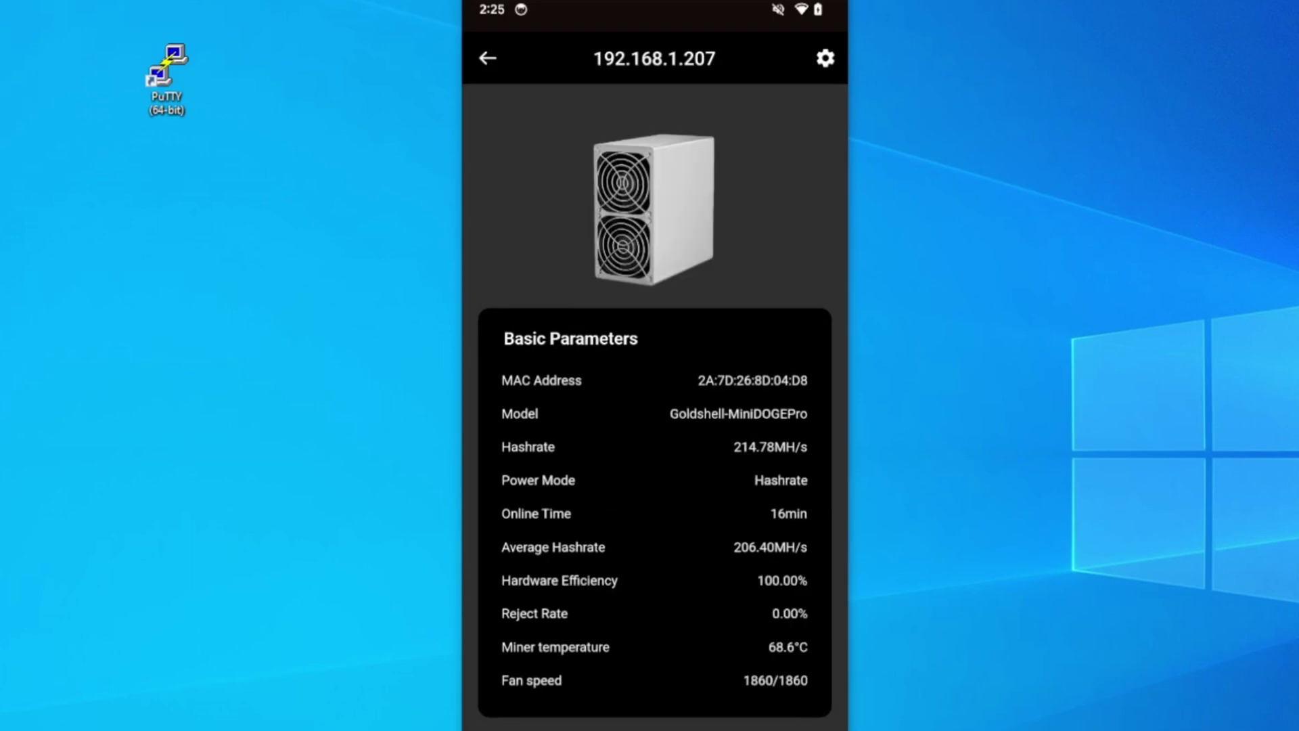
pyautogui.scroll(-3, 655, 474)
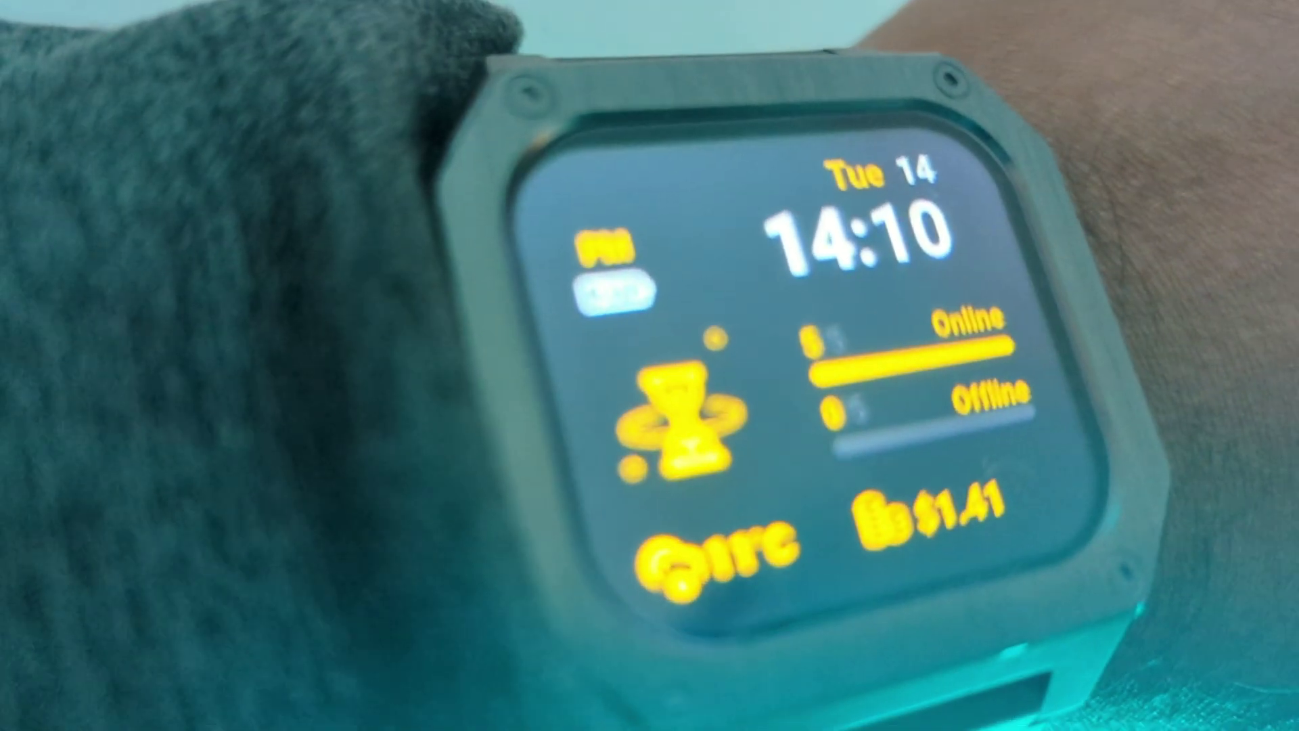